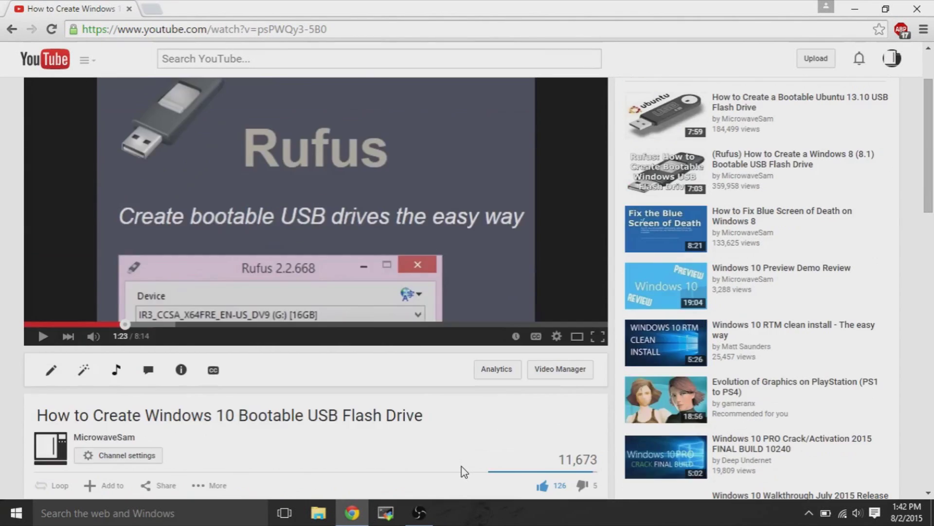
# Open the description's Windows 10 Preview link in a new tab and view the Windows Insider page.
pyautogui.click(314, 379)
pyautogui.scroll(-1, 313, 385)
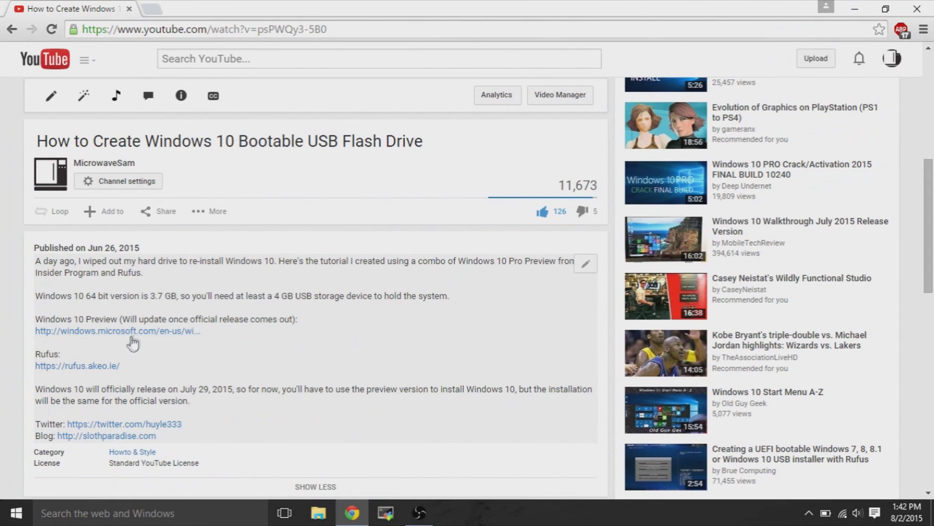
pyautogui.rightClick(254, 337)
pyautogui.click(185, 345)
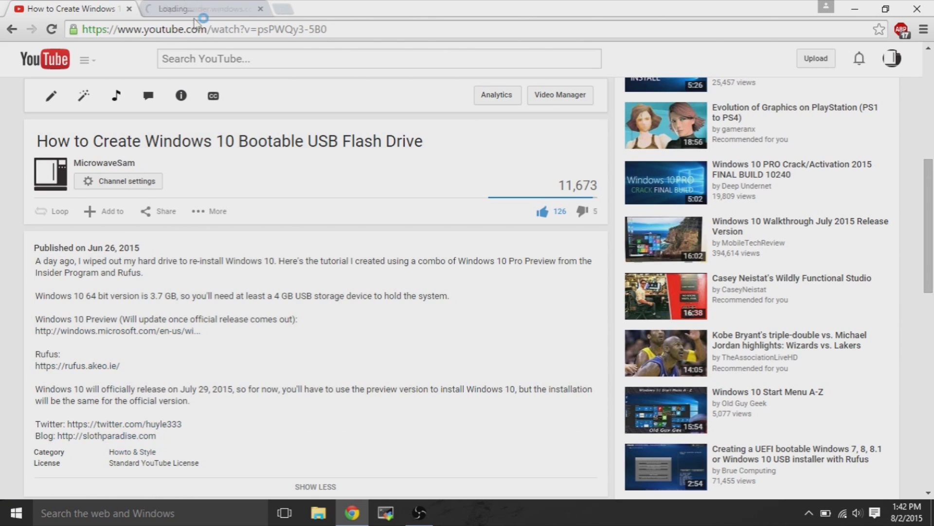
pyautogui.click(202, 8)
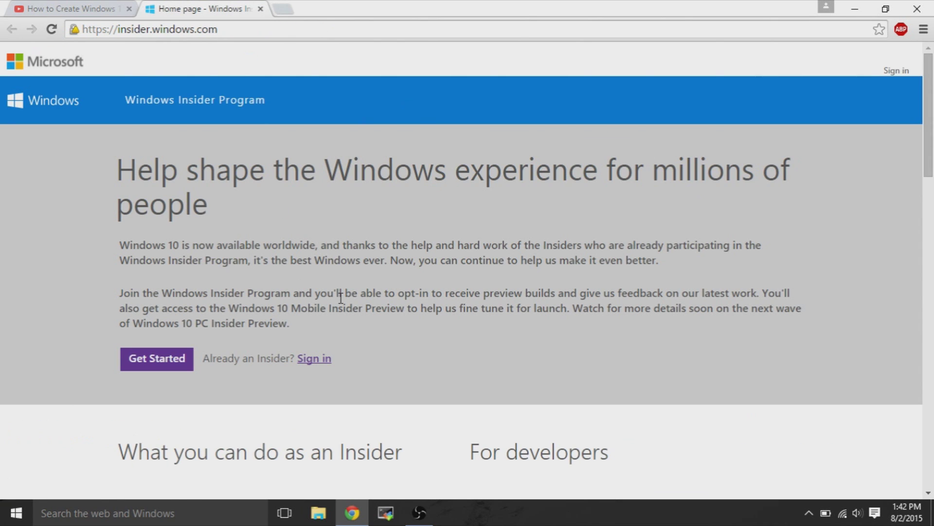
# Scroll through the Windows Insider Program page, then start a fresh browser tab.
pyautogui.scroll(-1, 341, 297)
pyautogui.scroll(-10, 343, 303)
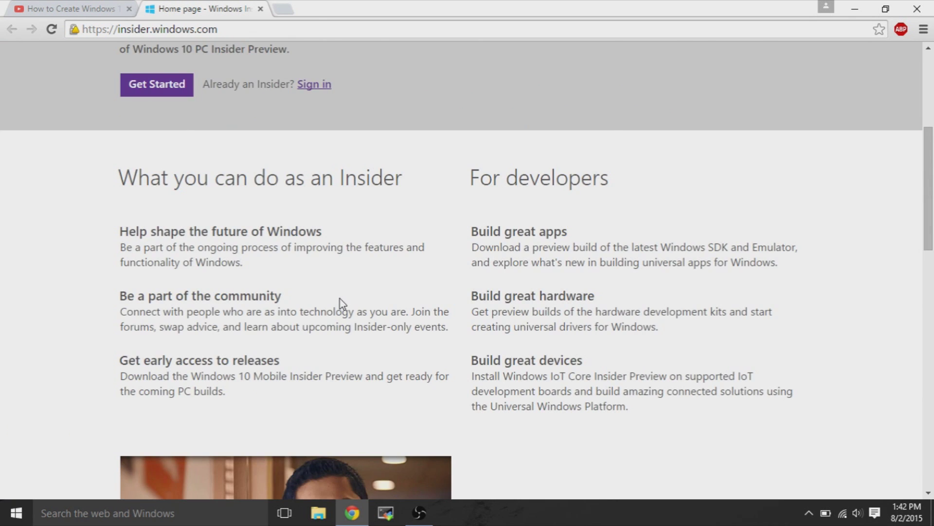
pyautogui.scroll(5, 342, 304)
pyautogui.scroll(8, 343, 303)
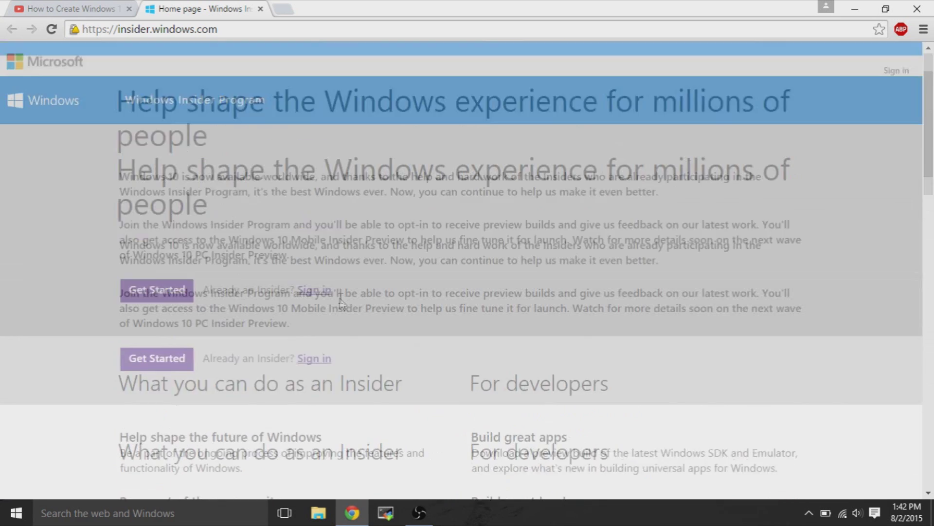
pyautogui.click(290, 9)
# Search 'windows 10 download tool' and scroll Microsoft's Download Windows 10 page to the tool downloads.
pyautogui.write('windows')
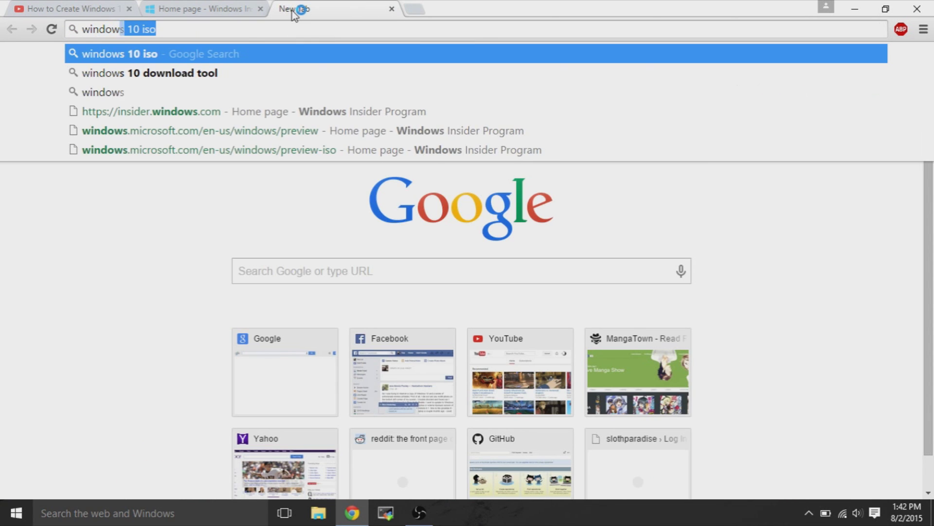
pyautogui.write(' 10 download tool')
pyautogui.press('Return')
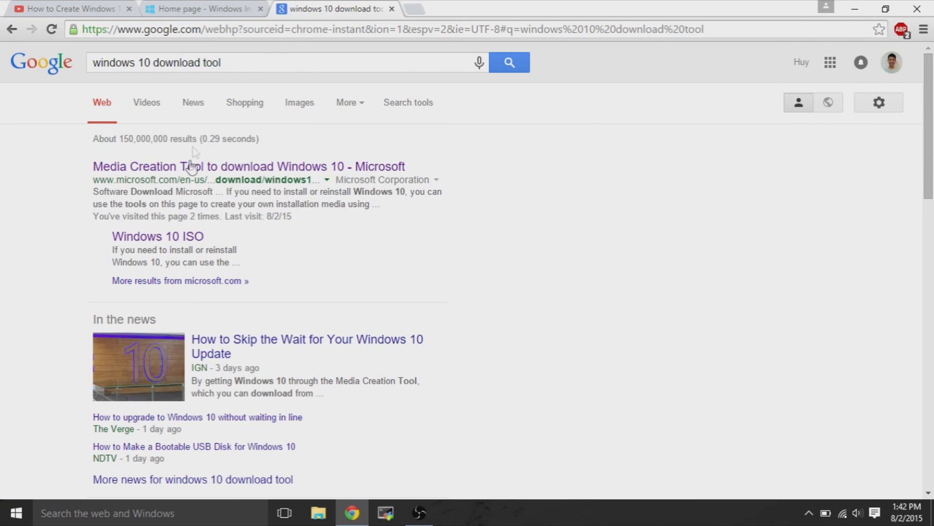
pyautogui.click(194, 166)
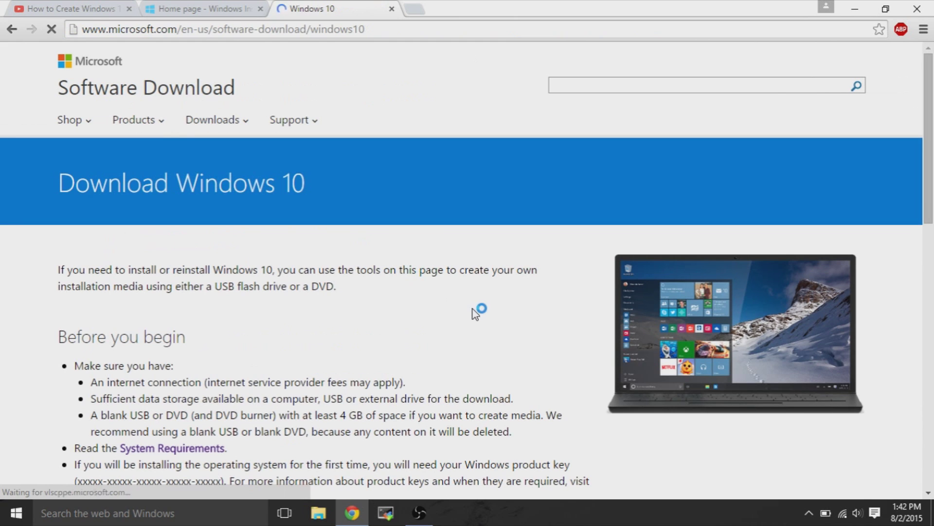
pyautogui.scroll(-1, 142, 209)
pyautogui.scroll(-6, 143, 211)
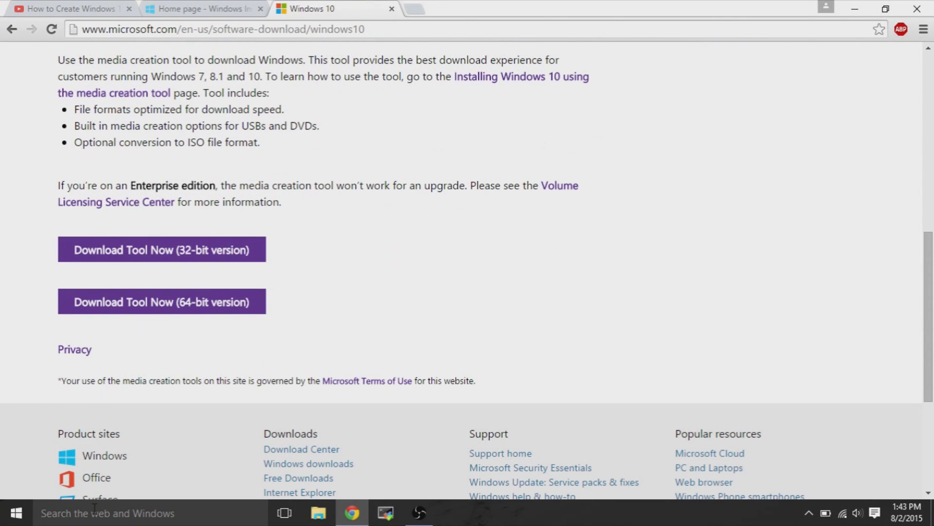
pyautogui.click(94, 510)
pyautogui.write('t')
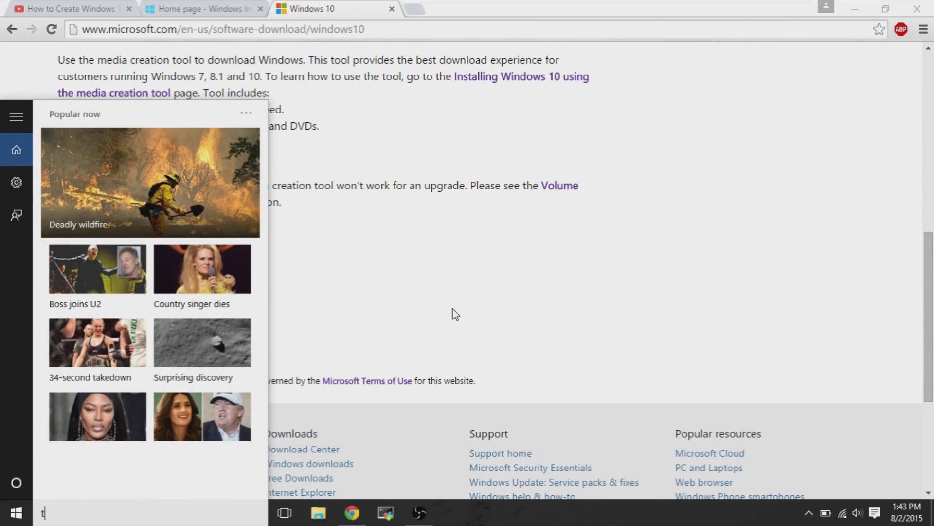
pyautogui.write('his pc')
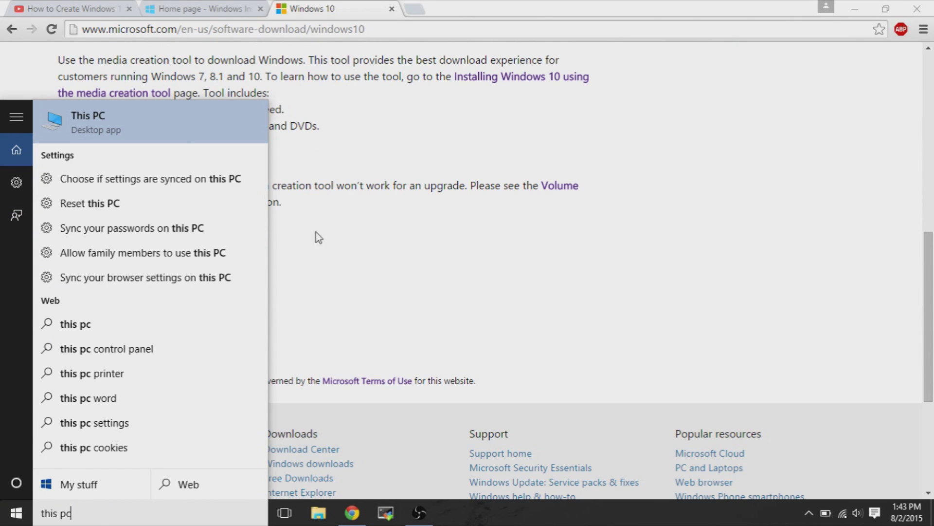
pyautogui.rightClick(134, 111)
pyautogui.click(192, 246)
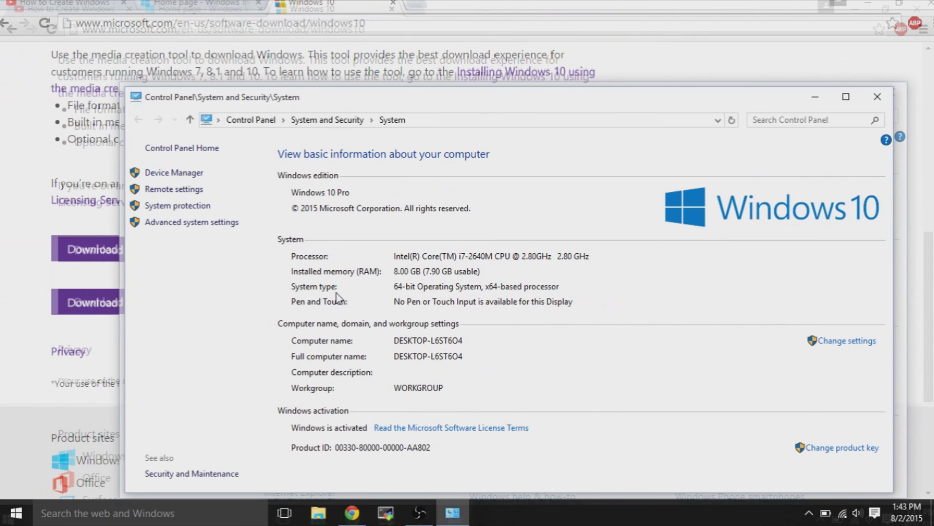
pyautogui.click(878, 90)
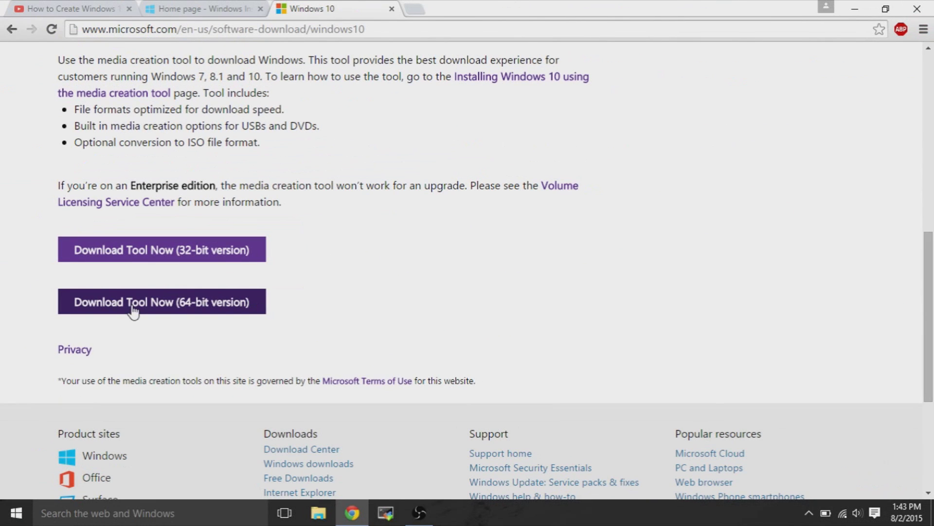
# Download and run the 64-bit MediaCreationToolx64.exe, then minimize Chrome to reveal Windows 10 Setup.
pyautogui.click(140, 297)
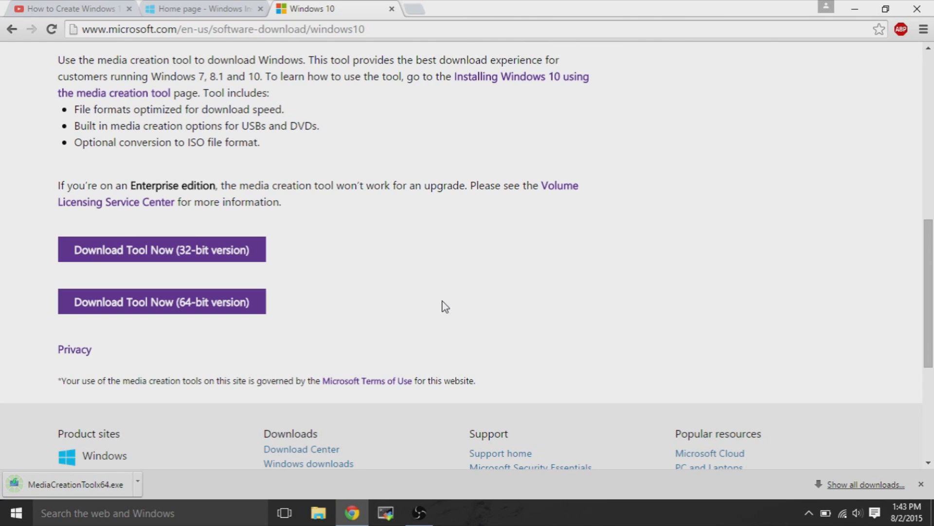
pyautogui.click(117, 482)
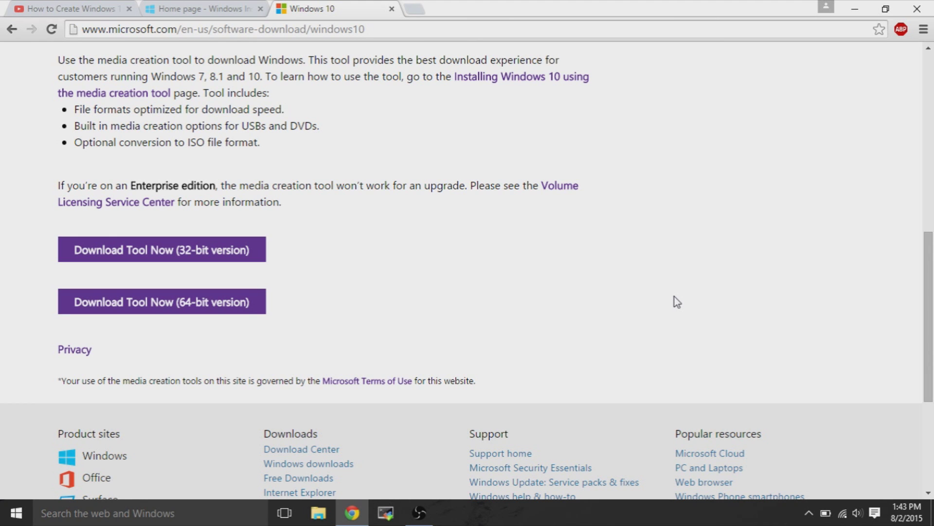
pyautogui.click(855, 9)
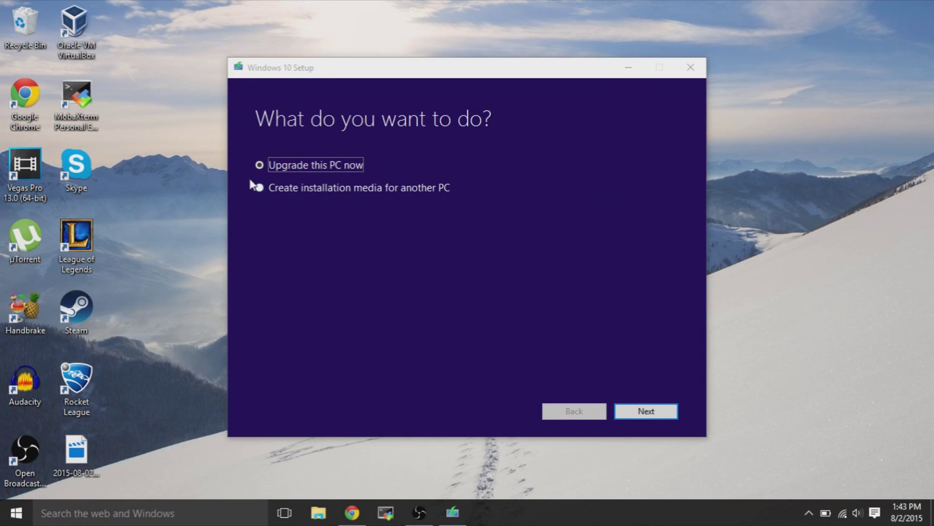
# Create media for another PC with English (United States), Windows 10 Pro, 64-bit (x64).
pyautogui.click(259, 188)
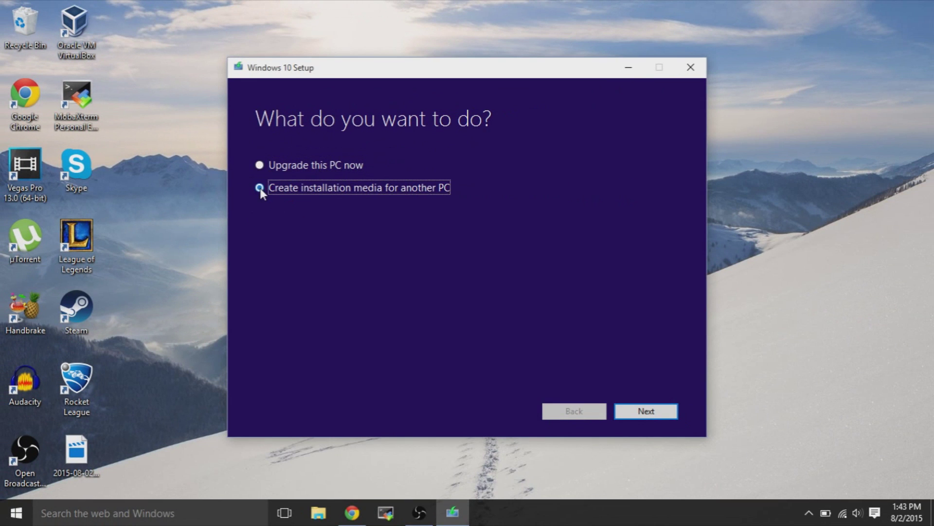
pyautogui.click(645, 416)
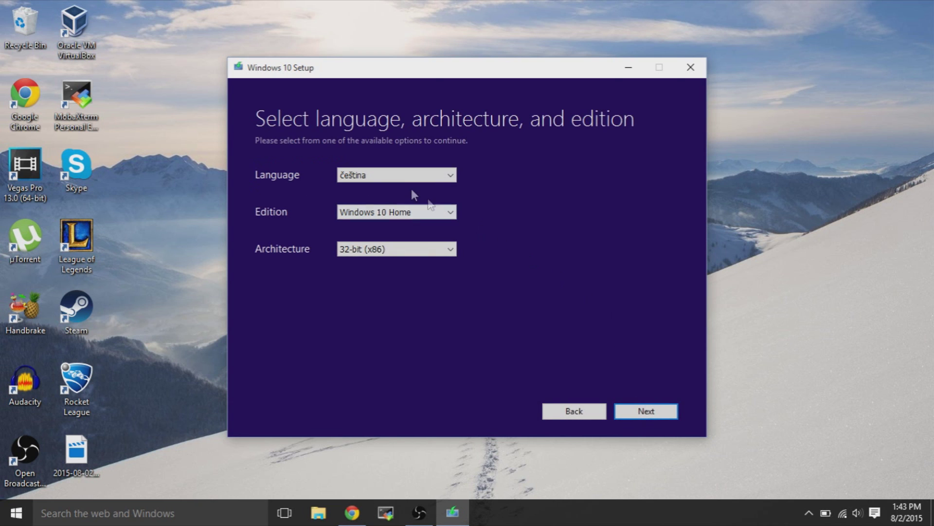
pyautogui.click(403, 175)
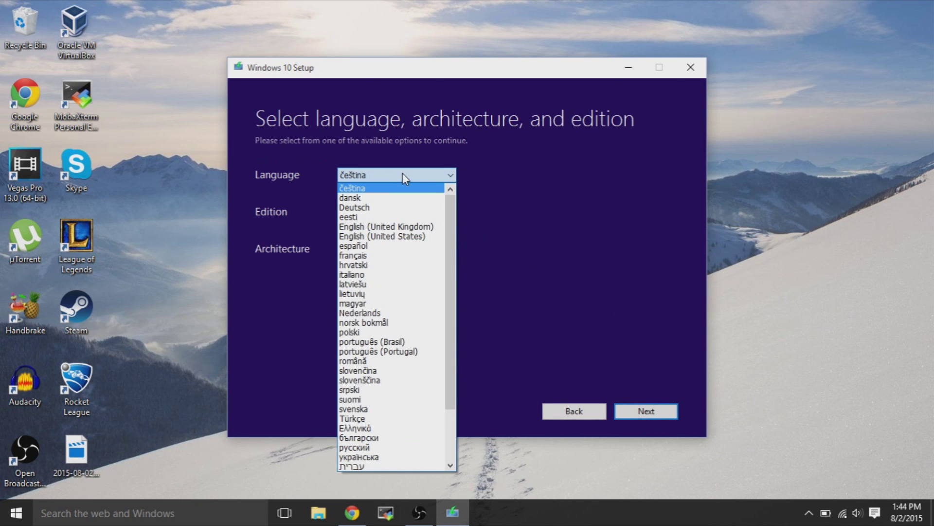
pyautogui.click(388, 236)
pyautogui.click(386, 214)
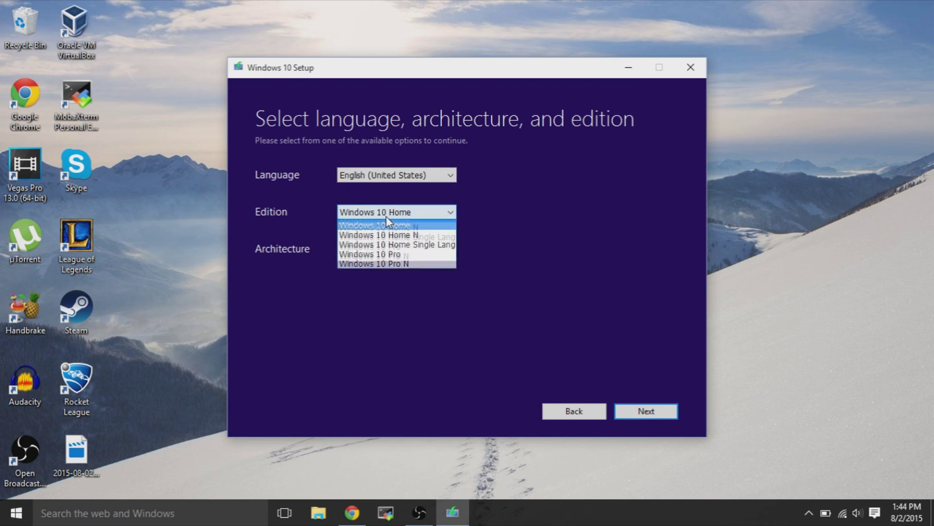
pyautogui.click(373, 254)
pyautogui.click(372, 254)
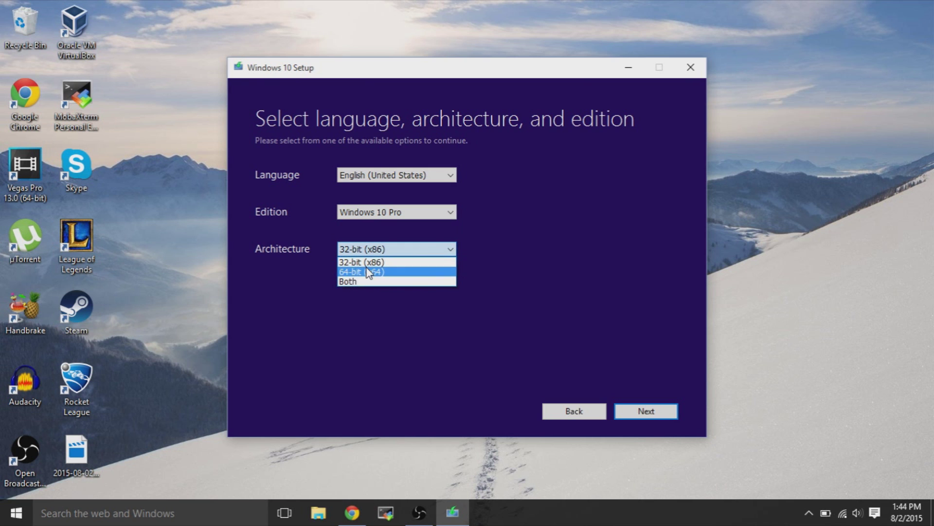
pyautogui.click(369, 270)
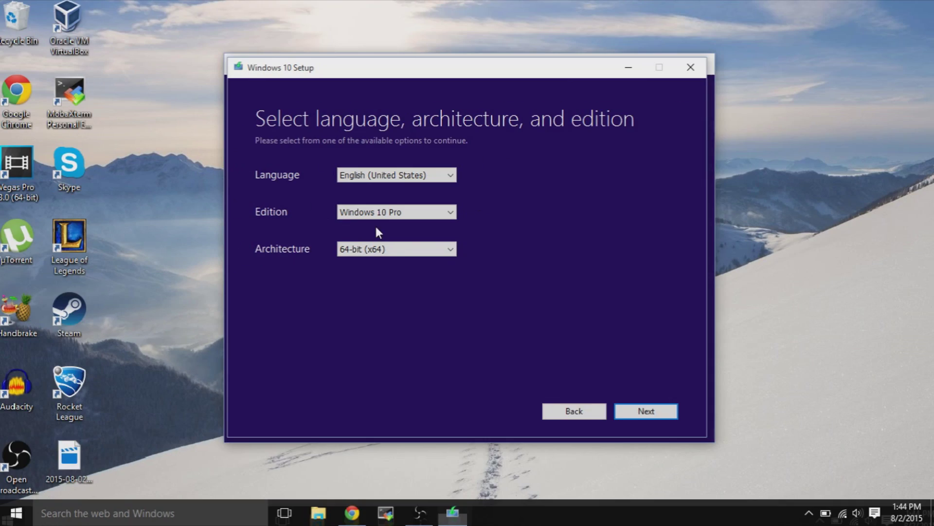
pyautogui.click(633, 413)
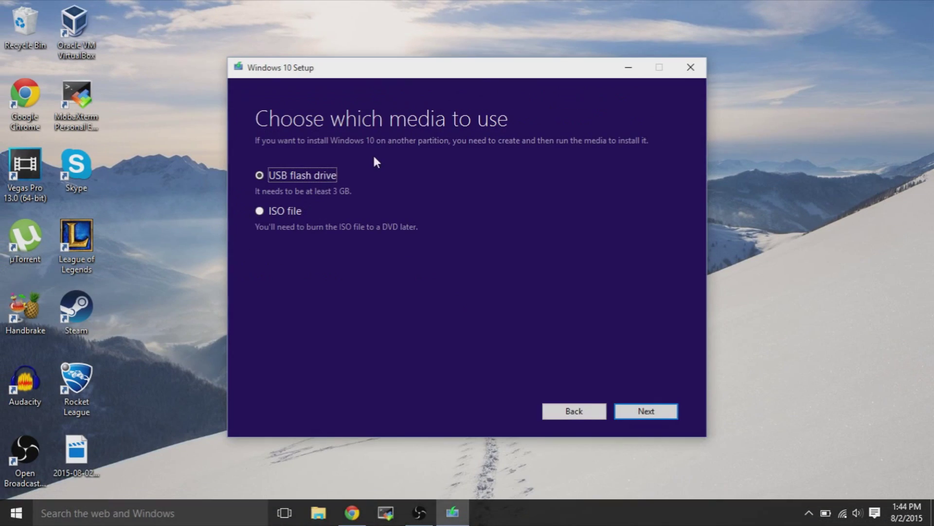
# Keep USB flash drive media, pick the F: (WININSTALL) drive, and bring up File Explorer.
pyautogui.click(653, 411)
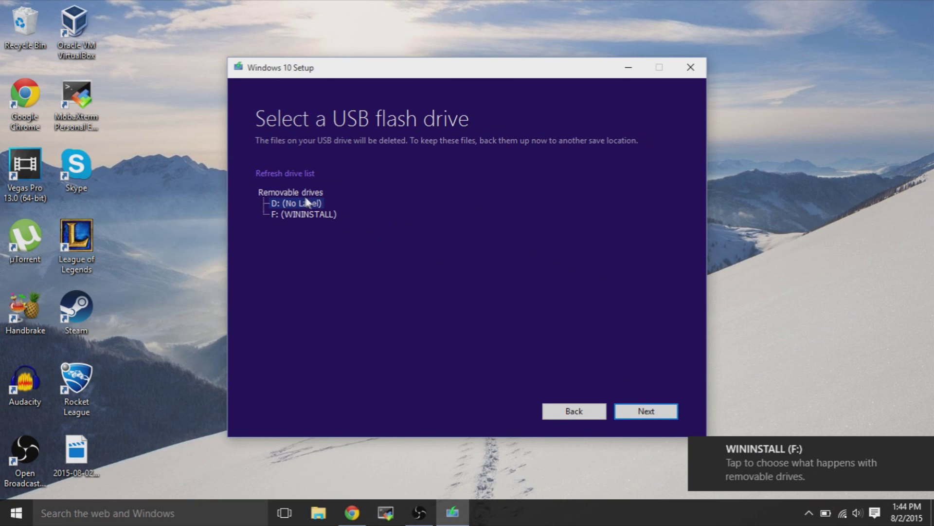
pyautogui.click(297, 213)
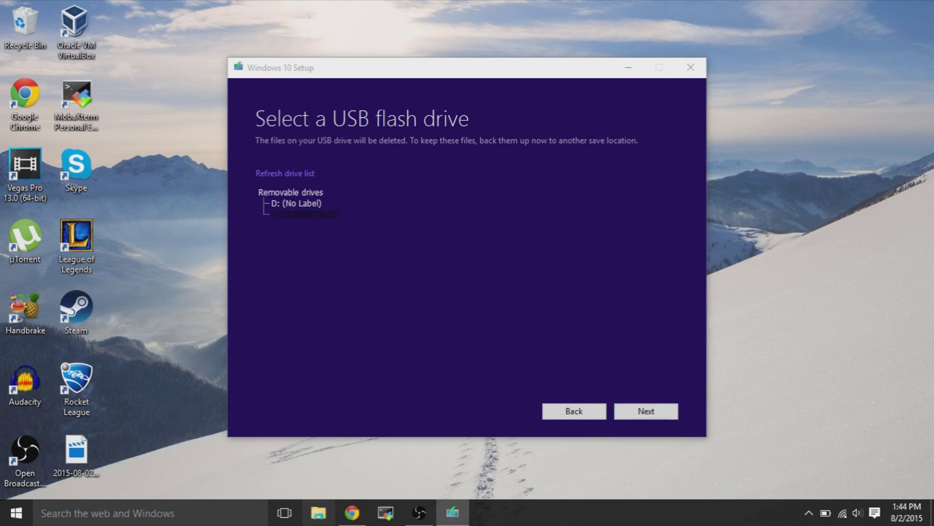
pyautogui.press('super+e')
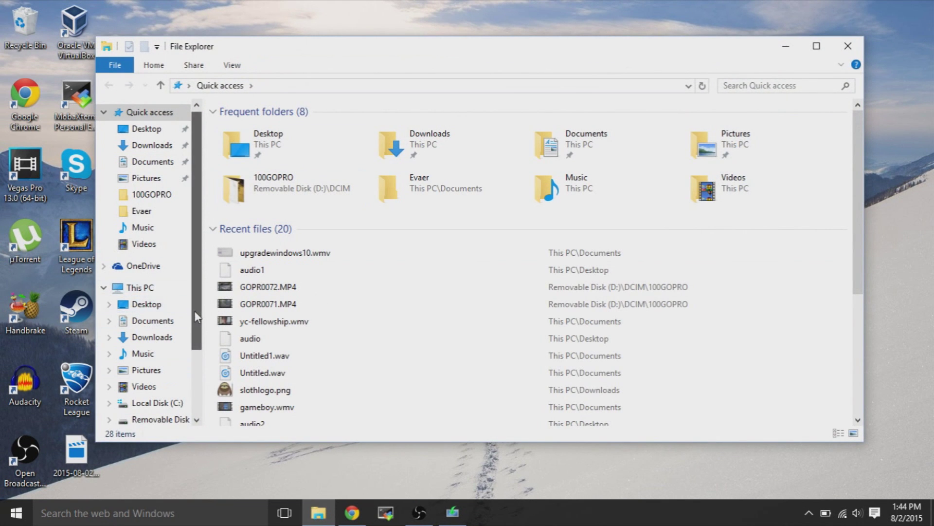
pyautogui.moveTo(194, 310); pyautogui.dragTo(191, 382)
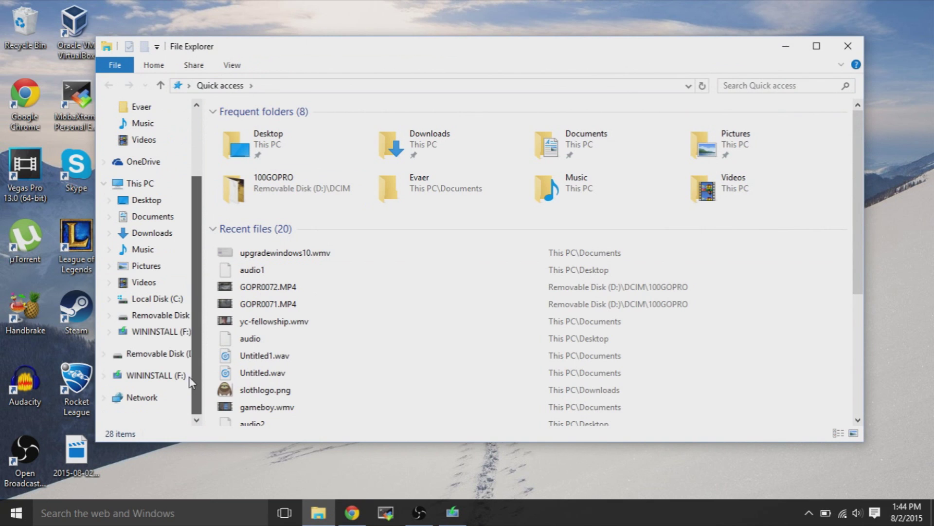
# Browse drives D: and WININSTALL (F:), check F:'s 14.8 GB FAT32 properties, then close Explorer.
pyautogui.click(144, 320)
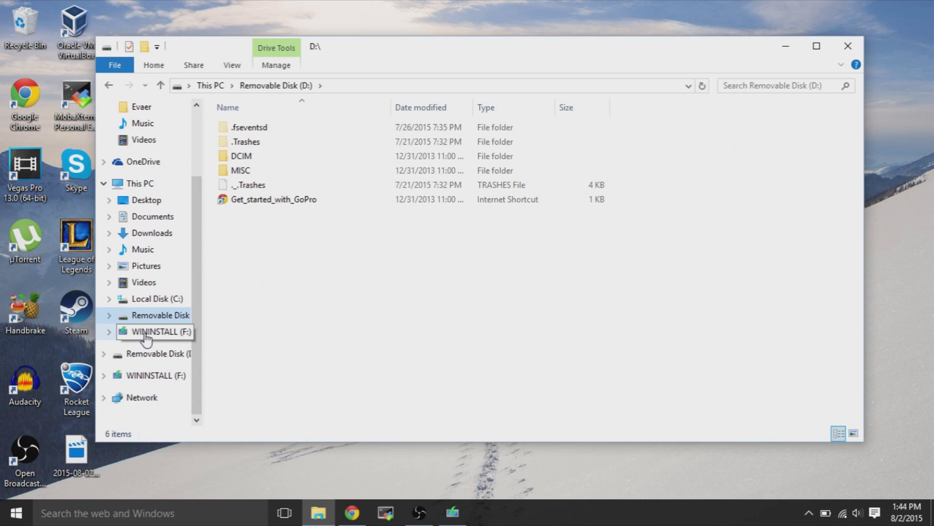
pyautogui.click(146, 335)
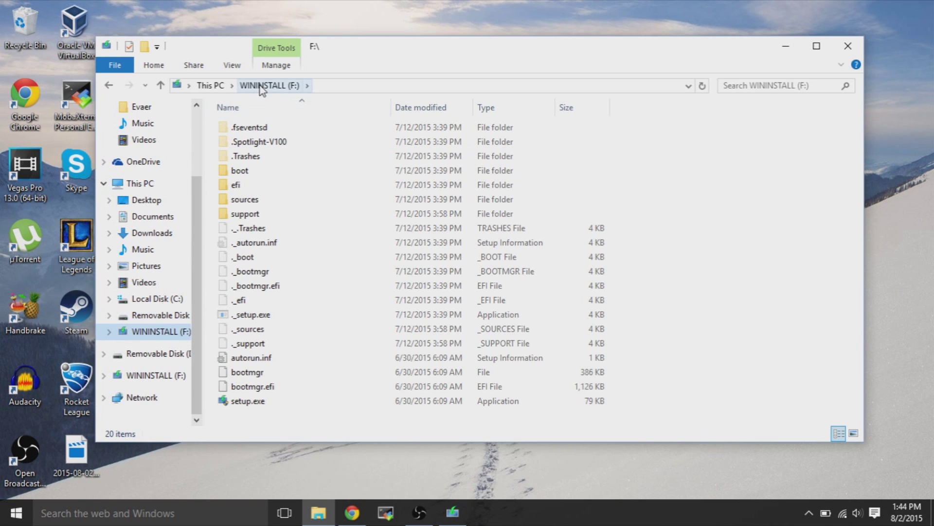
pyautogui.rightClick(152, 336)
pyautogui.click(176, 317)
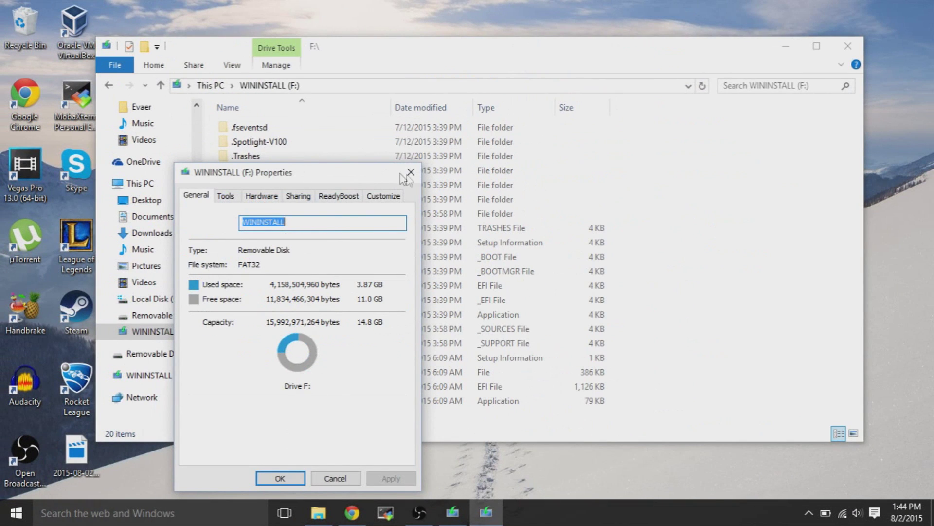
pyautogui.click(529, 47)
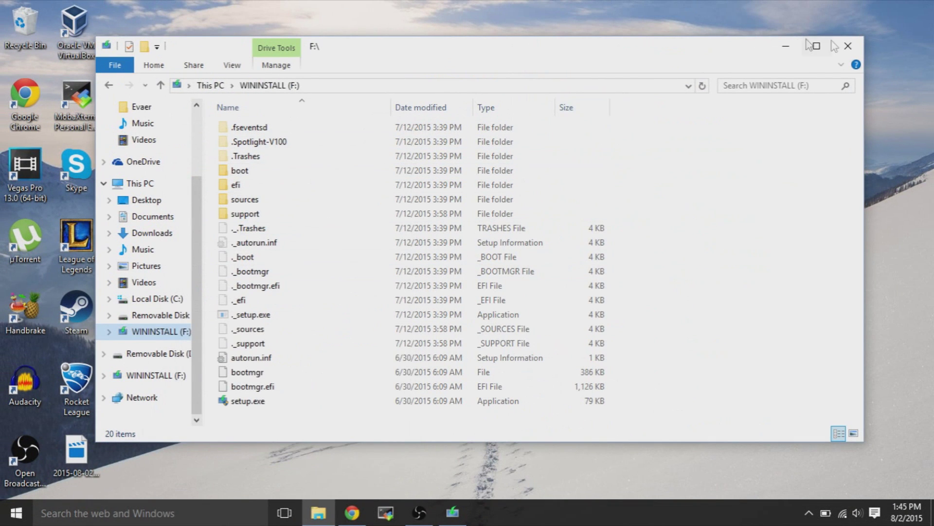
pyautogui.click(847, 46)
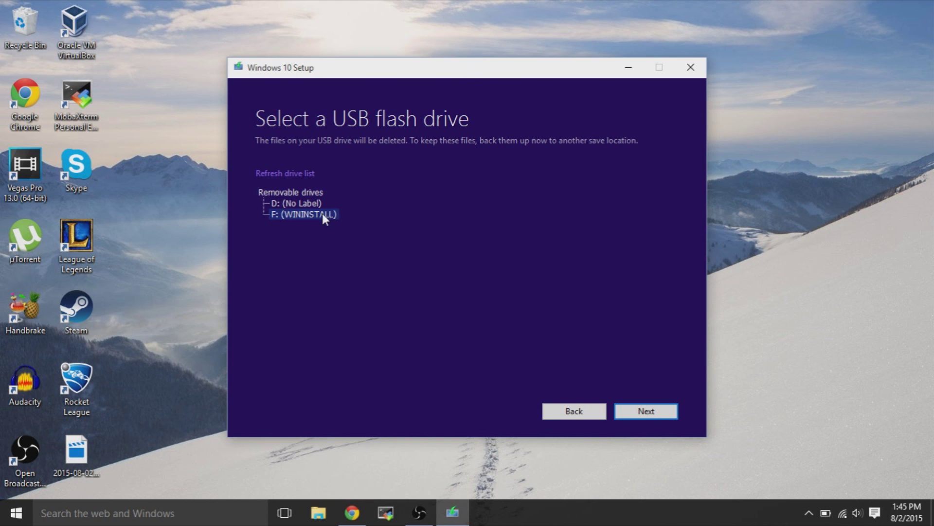
# Write Windows 10 to USB drive F: and finish the tool once the drive is ready.
pyautogui.click(644, 414)
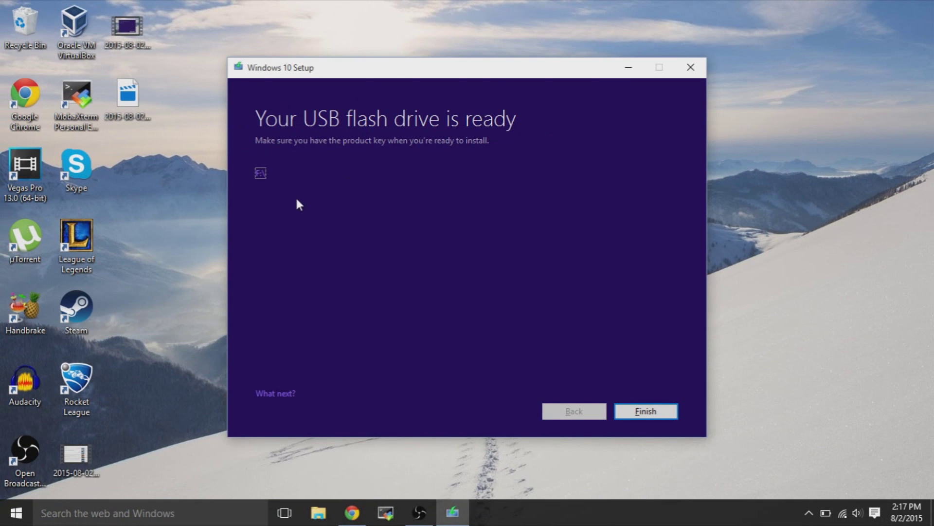
pyautogui.click(637, 413)
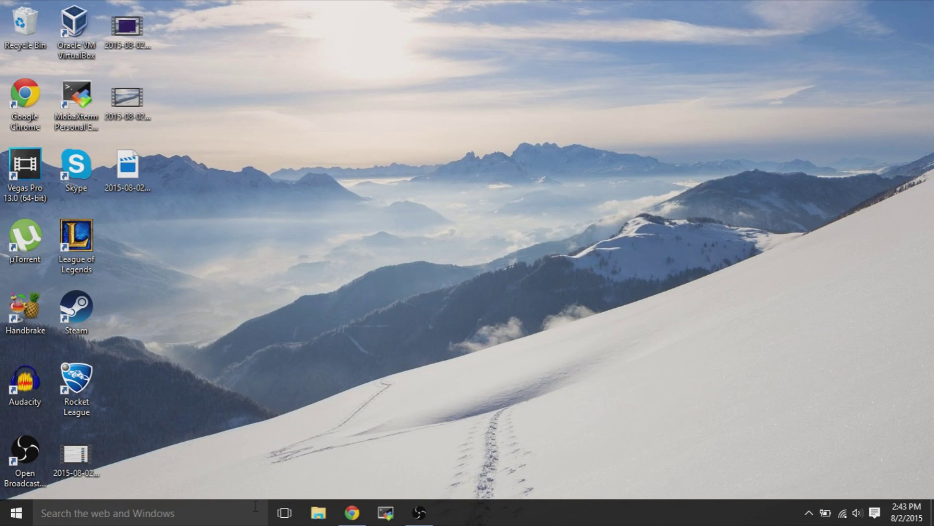
# Launch Settings and find the Activation page confirming Windows 10 Pro is activated.
pyautogui.click(255, 507)
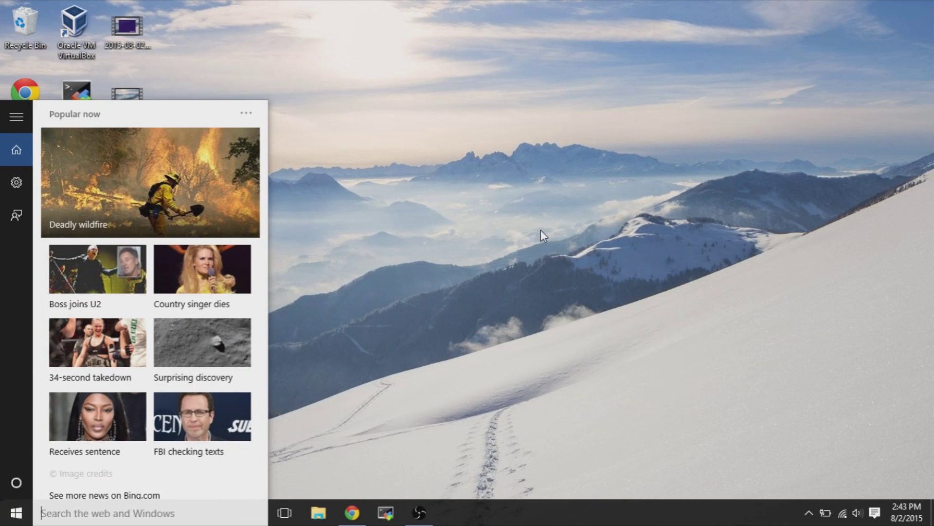
pyautogui.write('settings')
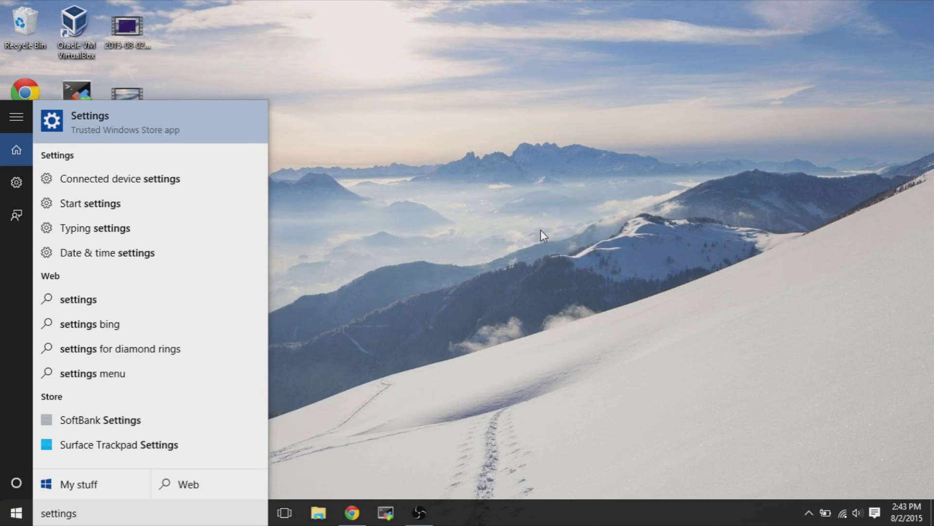
pyautogui.press('Return')
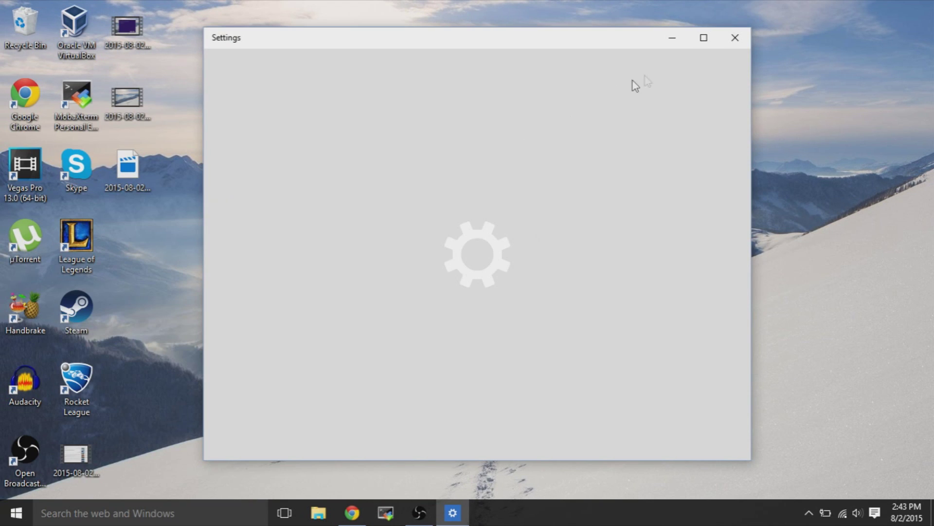
pyautogui.click(667, 63)
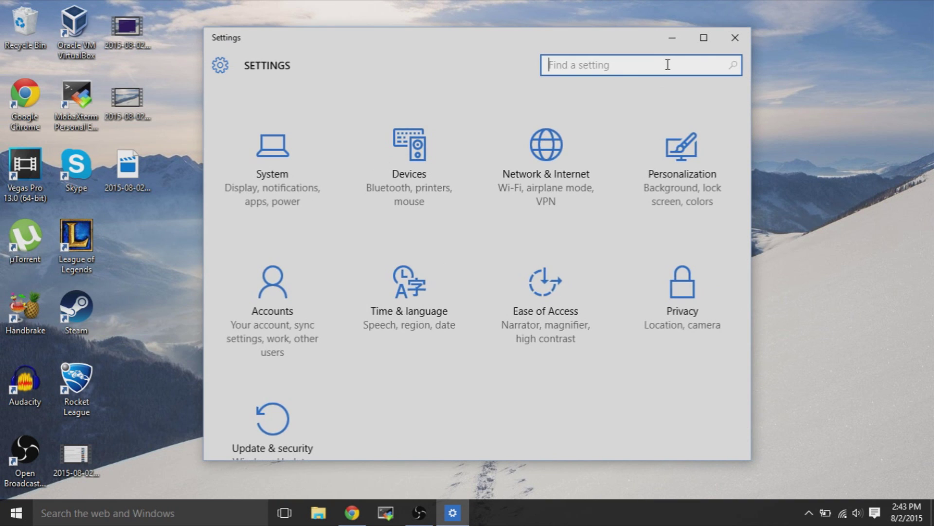
pyautogui.write('activation')
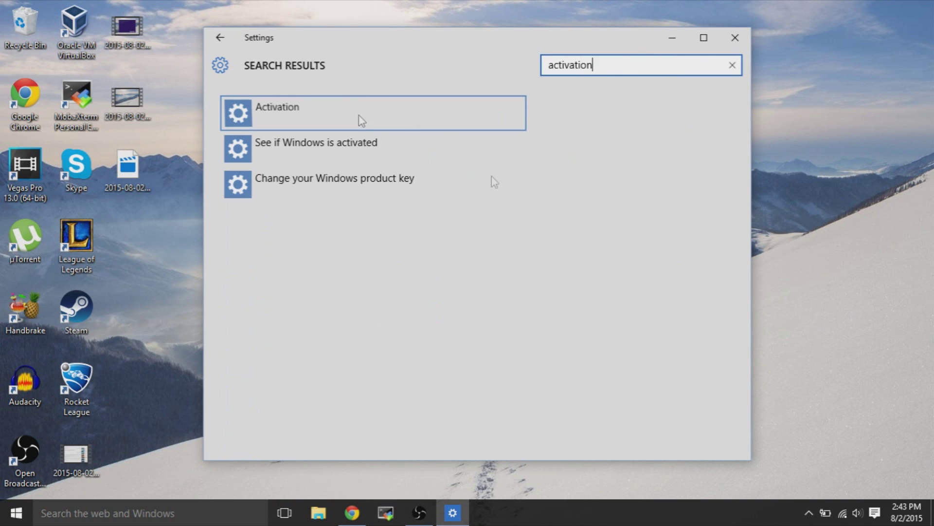
pyautogui.click(361, 121)
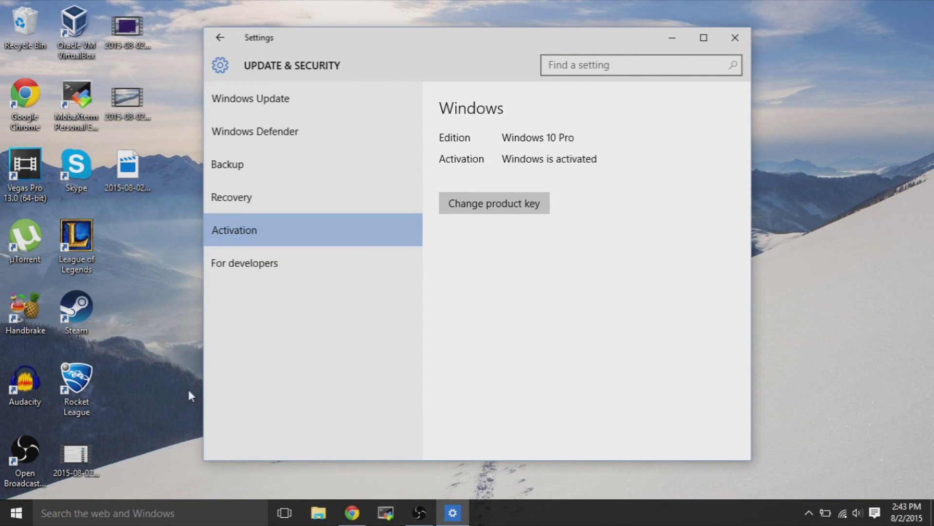
pyautogui.press('super')
# Launch Notepad and paste in the product-key VBScript.
pyautogui.write('notepad')
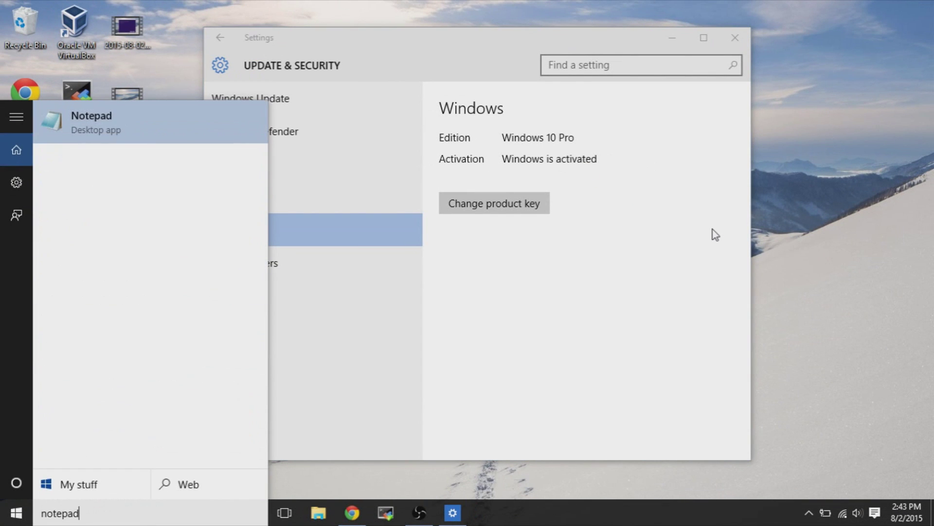
pyautogui.press('Return')
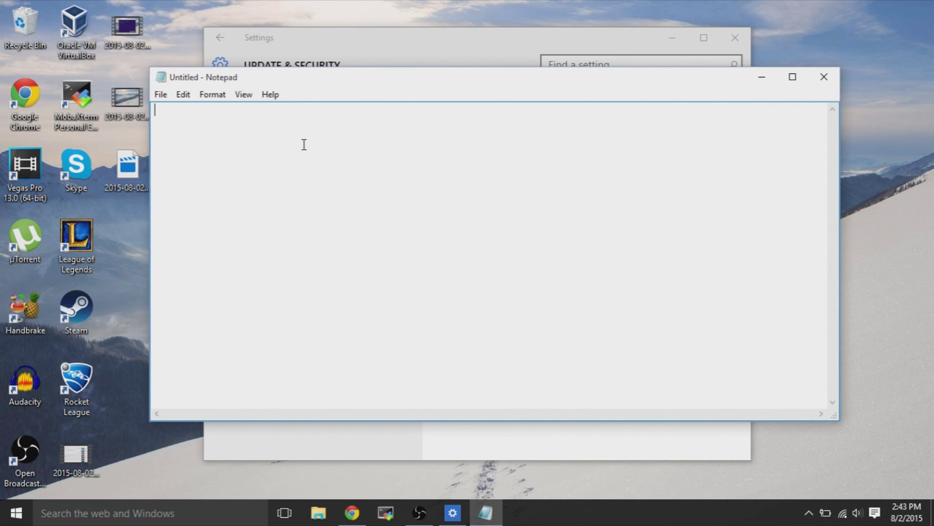
pyautogui.write('Function ConvertToKey(Key) Const KeyOffset = 52 i = 28 Chars = "BCDFGHJKMPQRTVWXY2346789" Do Cur = 0 x = 14 Do Cur = Cur * 256 Cur = Key(x + KeyOffset) + Cur Key(x + KeyOffset) = (Cur \\ 24) And 255 Cur = Cur Mod 24 x = x -1 Loop While x >= 0 i = i -1 KeyOutput = Mid(Chars, Cur + 1, 1) & KeyOutput If (((29 - i) Mod 6) = 0) And (i <> -1) Then i = i -1 KeyOutput = "-" & KeyOutput End If Loop While i >= 0 ConvertToKey = KeyOutput End Function')
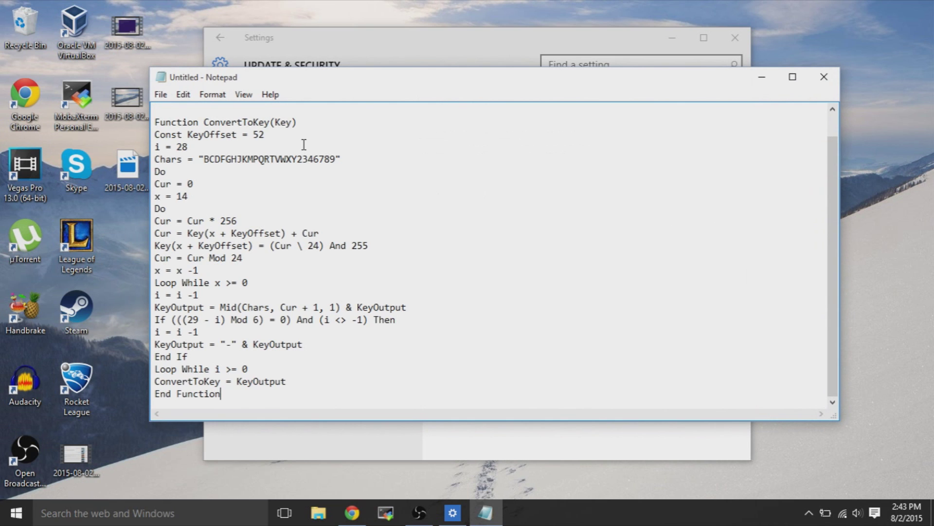
pyautogui.scroll(1, 307, 151)
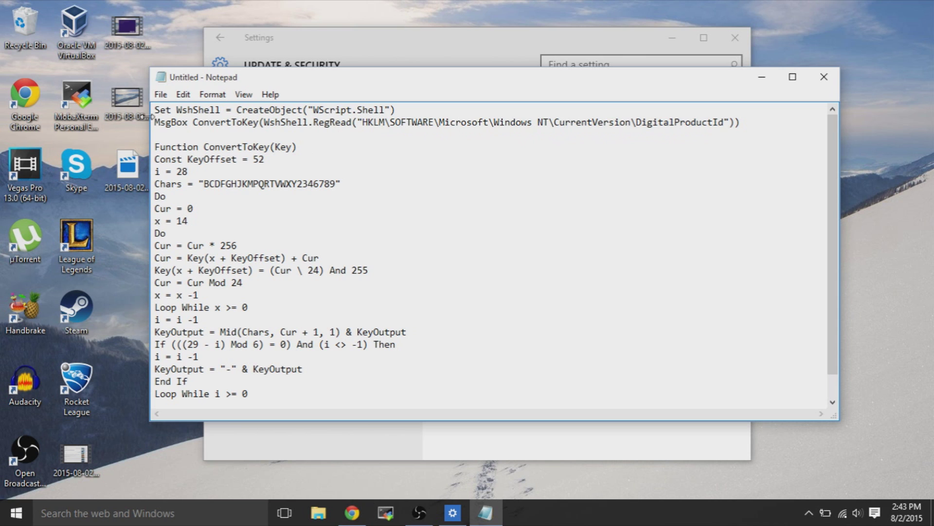
# Save the script to the Desktop as product-key.vbs with file type All Files.
pyautogui.click(157, 93)
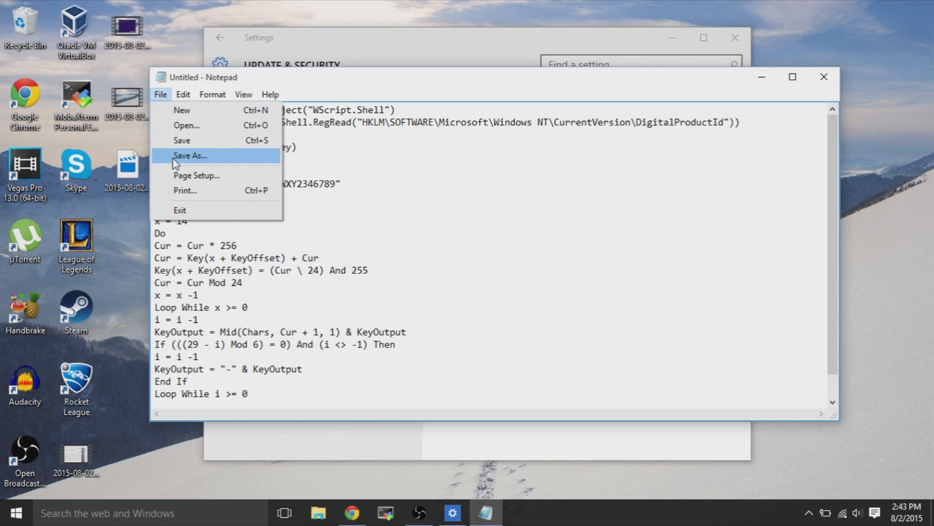
pyautogui.click(193, 153)
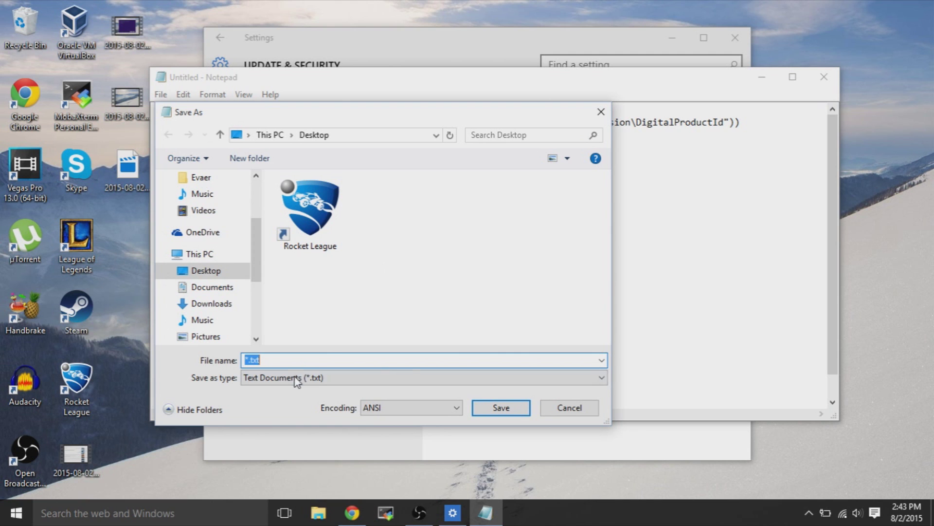
pyautogui.click(294, 377)
pyautogui.click(274, 398)
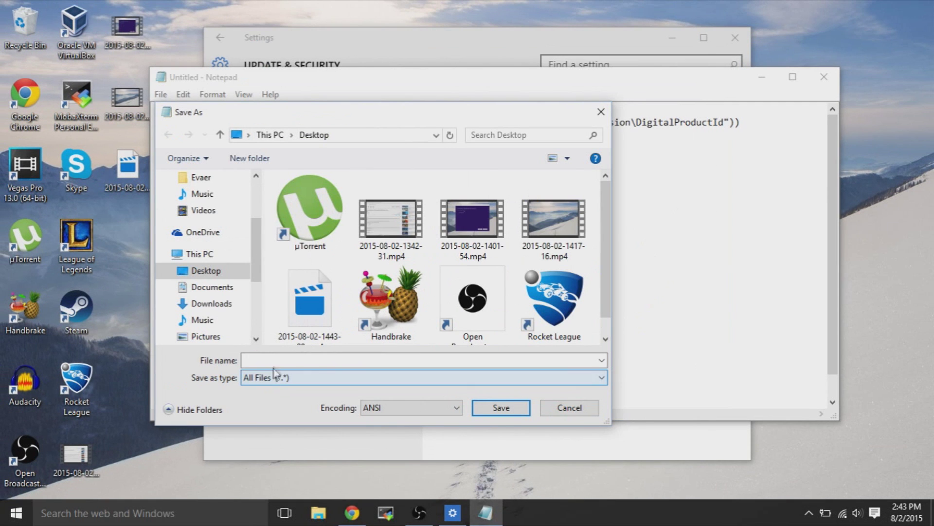
pyautogui.click(298, 334)
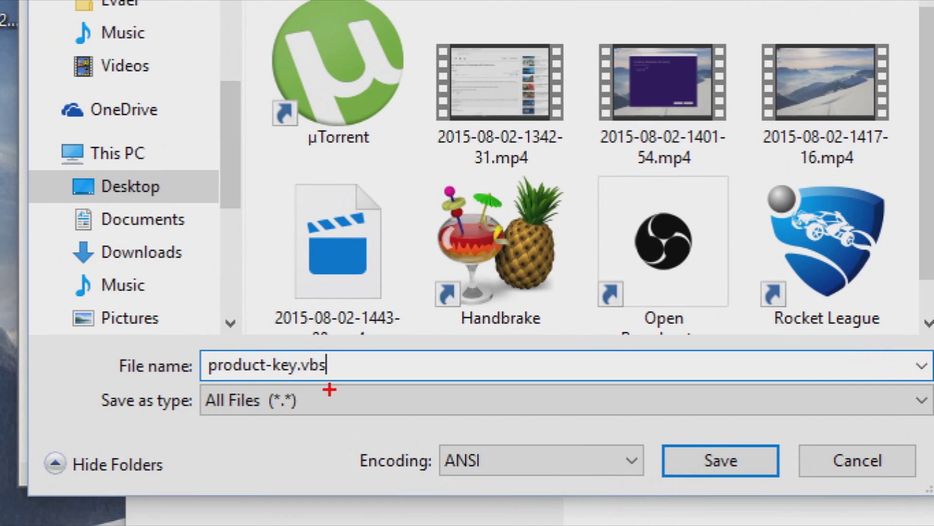
pyautogui.doubleClick(282, 360)
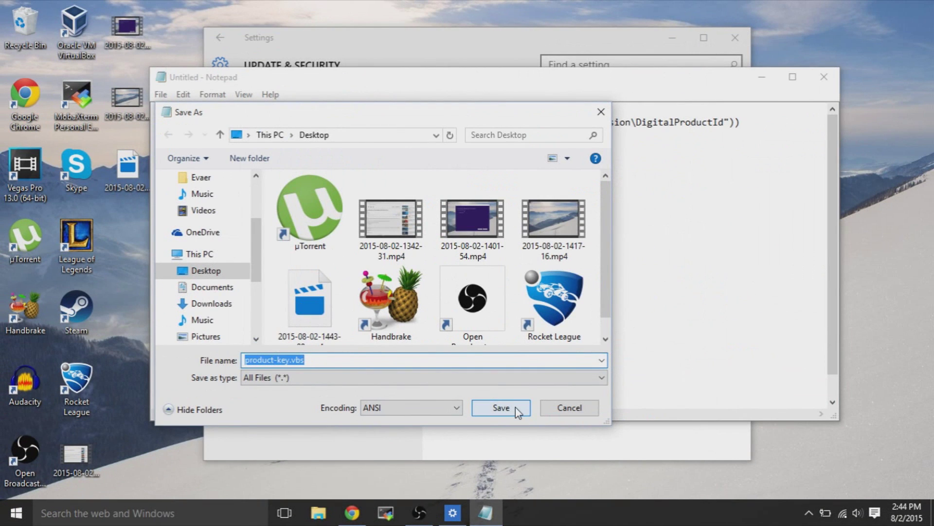
pyautogui.click(516, 407)
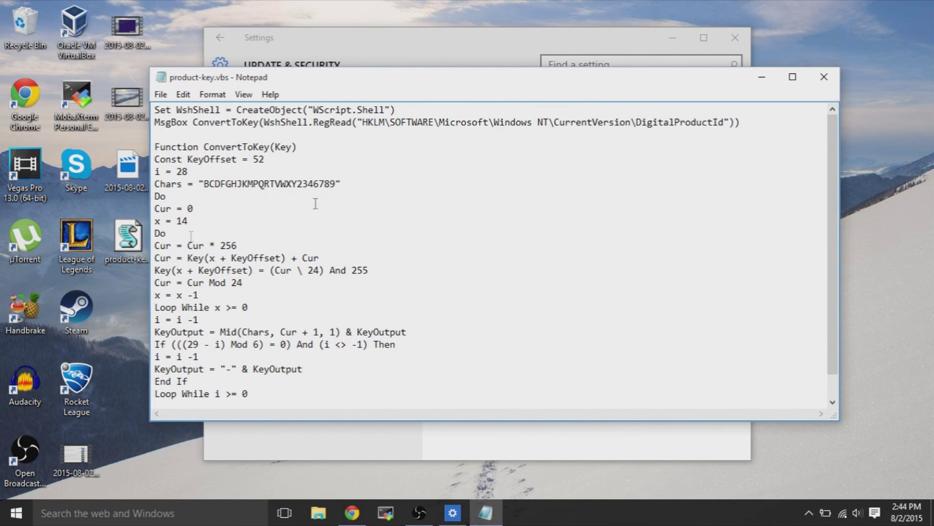
# Close Notepad, run product-key.vbs to display the product key, dismiss it, and close Settings.
pyautogui.click(824, 76)
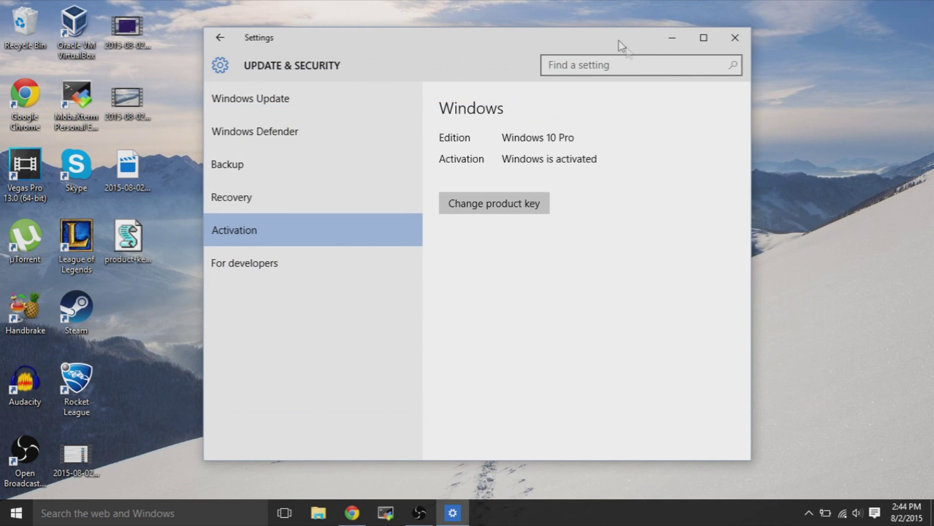
pyautogui.click(122, 243)
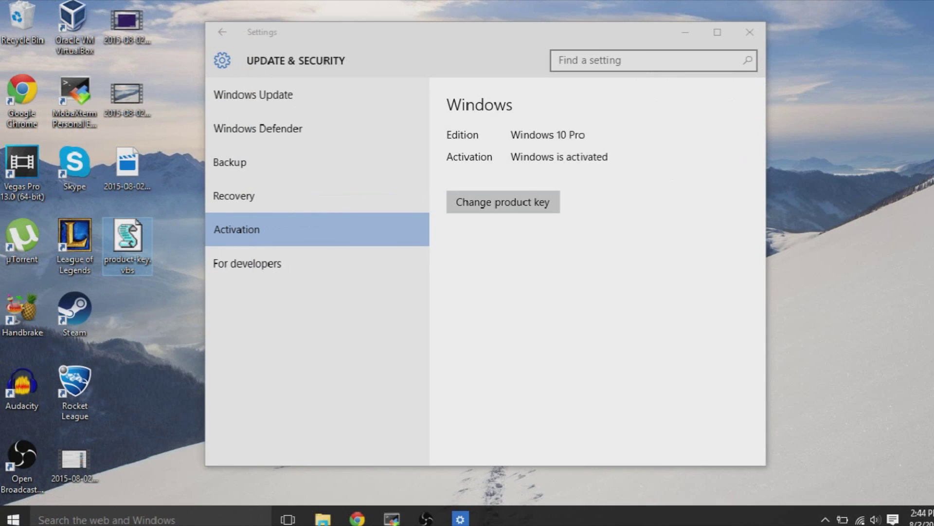
pyautogui.doubleClick(141, 233)
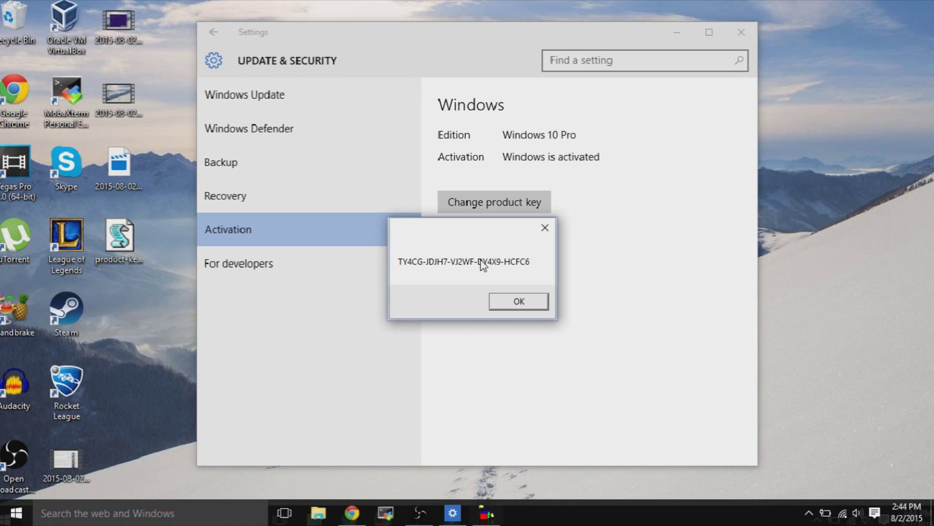
pyautogui.click(524, 306)
pyautogui.click(735, 38)
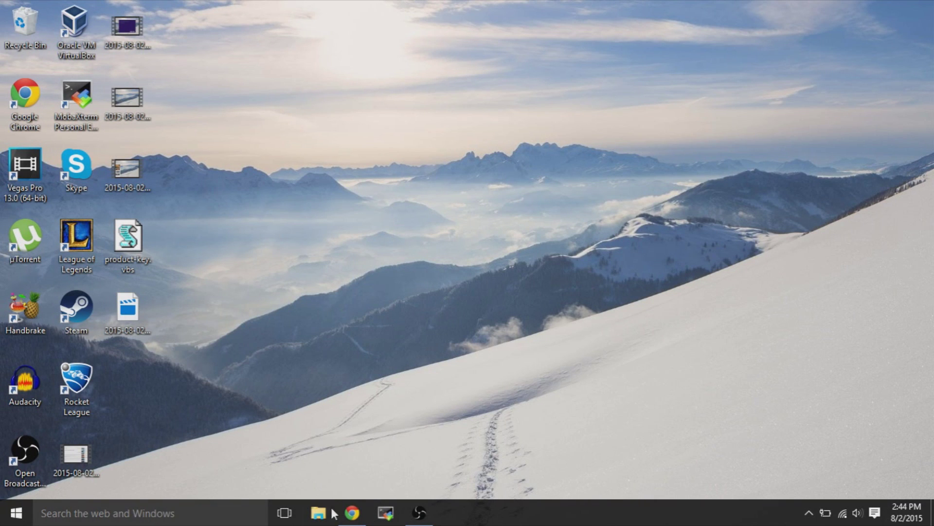
# Eject the ESD-USB (F:) drive from File Explorer's navigation pane.
pyautogui.press('super+e')
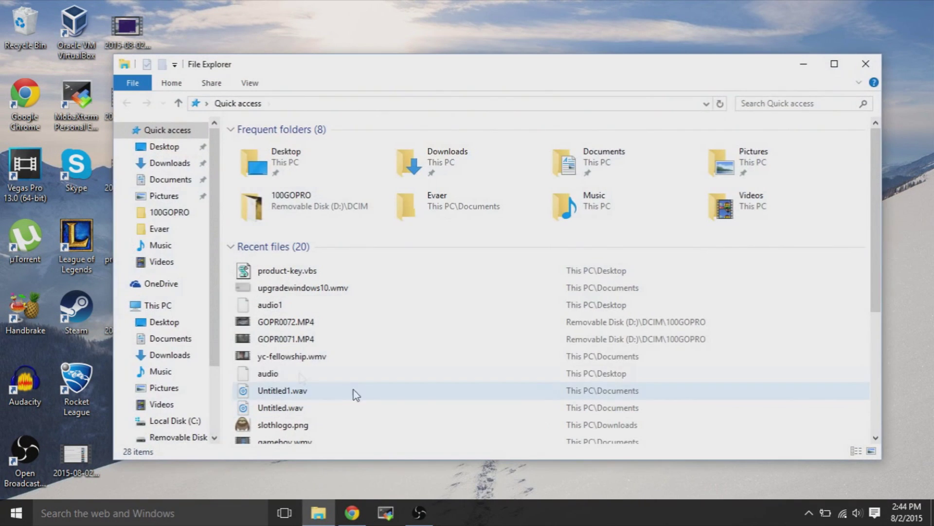
pyautogui.scroll(-3, 206, 379)
pyautogui.click(163, 351)
pyautogui.rightClick(157, 352)
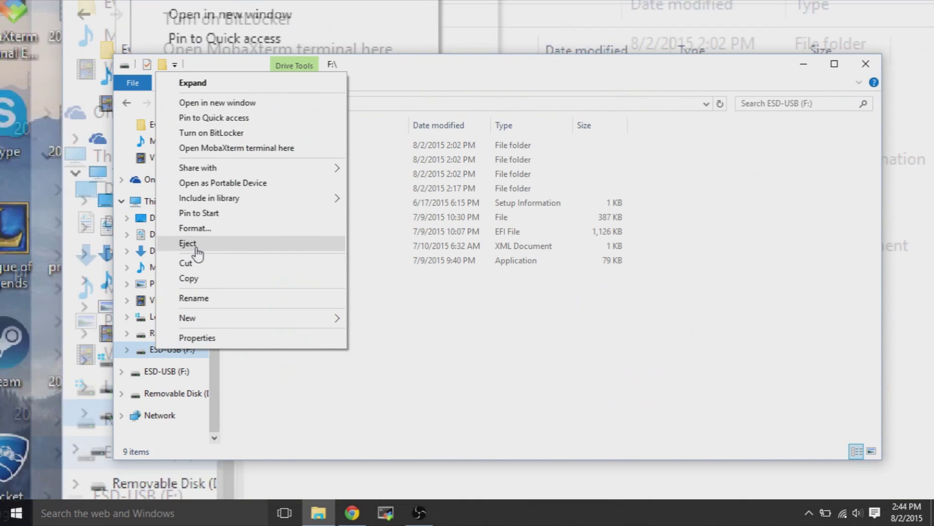
pyautogui.click(196, 248)
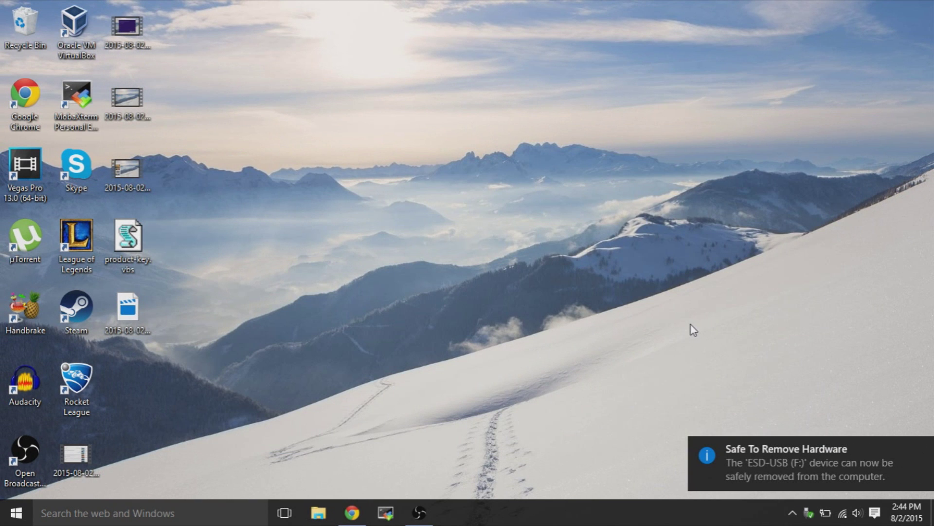
# Restart the computer from the Shut Down Windows dialog.
pyautogui.hotkey('alt', 'F4')
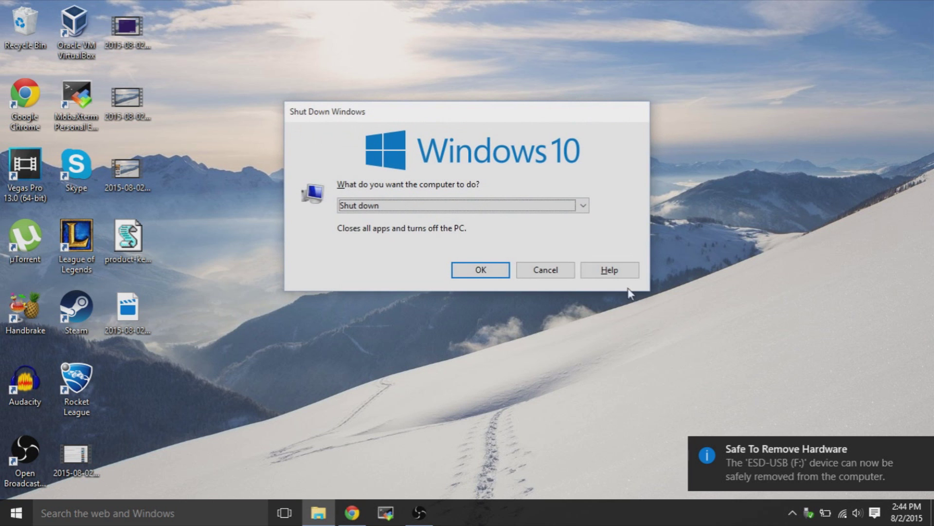
pyautogui.click(545, 205)
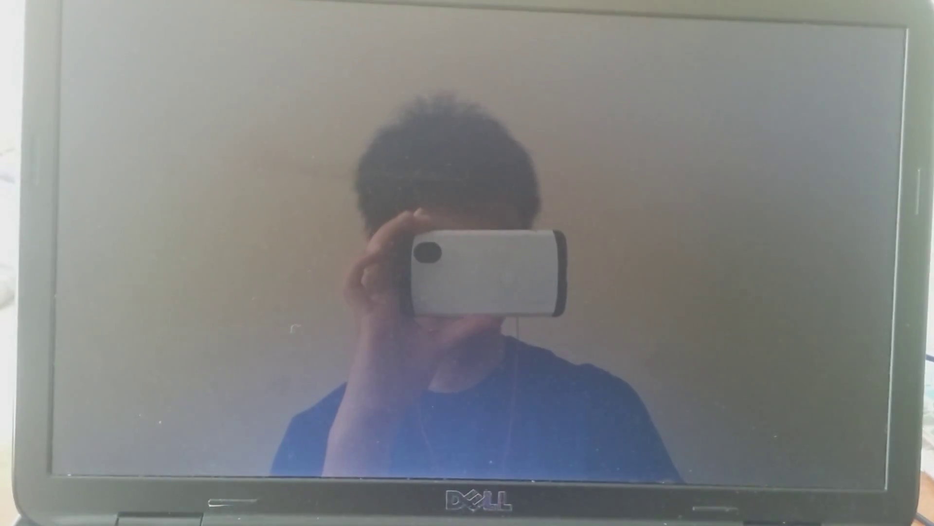
# Boot from USB Storage Device and accept English (United States) language and US keyboard.
pyautogui.press('Down')
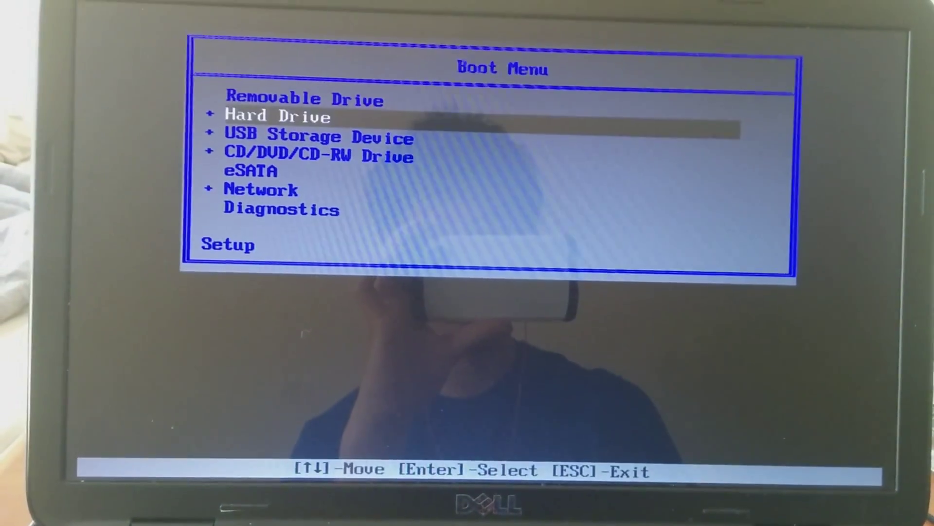
pyautogui.press('Down')
pyautogui.press('Return')
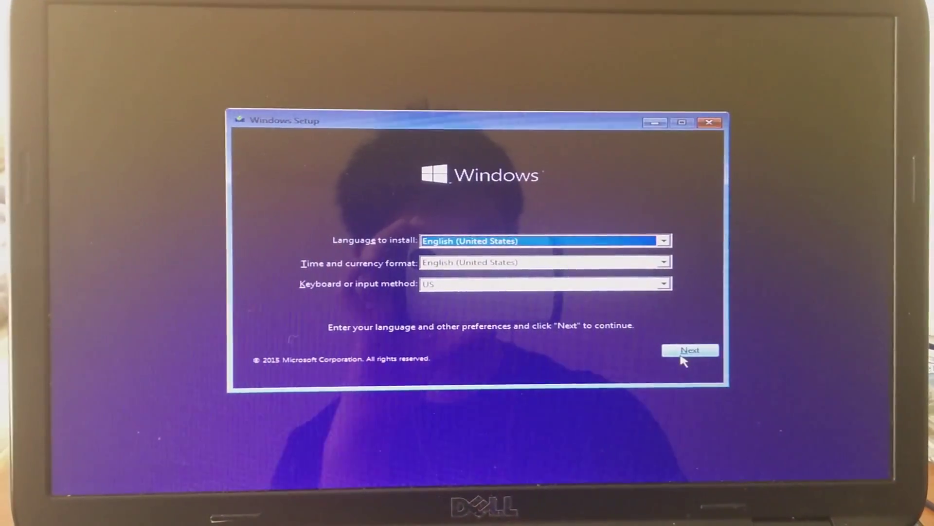
pyautogui.click(684, 351)
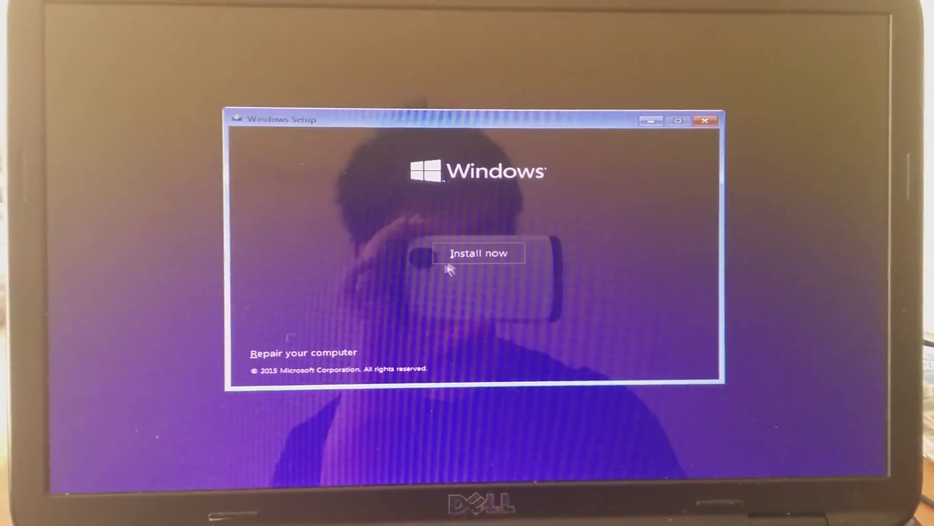
# Choose Install now to start the Windows installation.
pyautogui.click(472, 257)
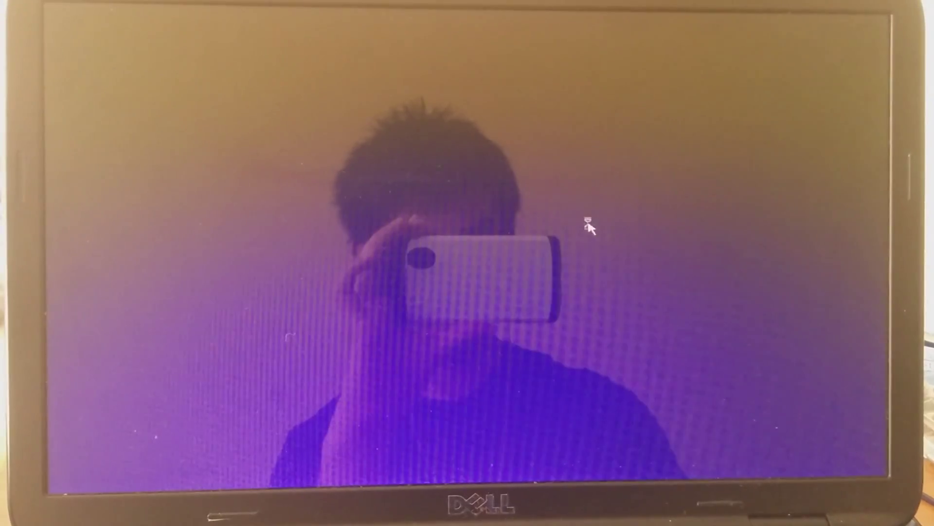